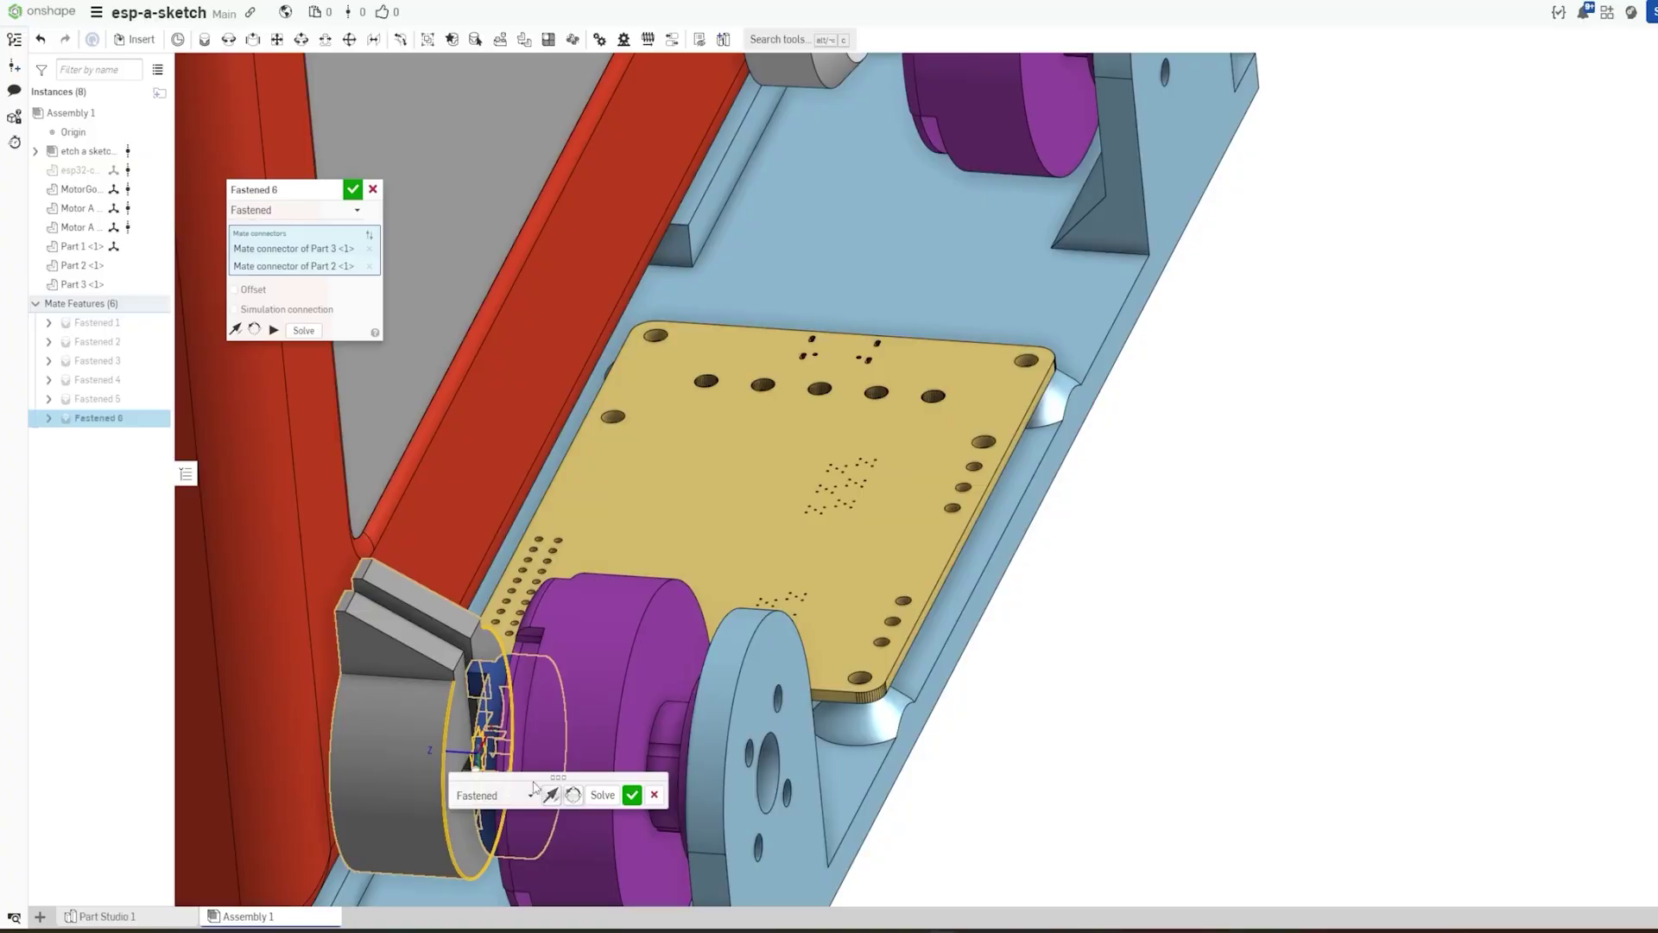
{"action": "scroll", "coordinate": [483, 706], "scroll_direction": "up", "scroll_amount": 5}
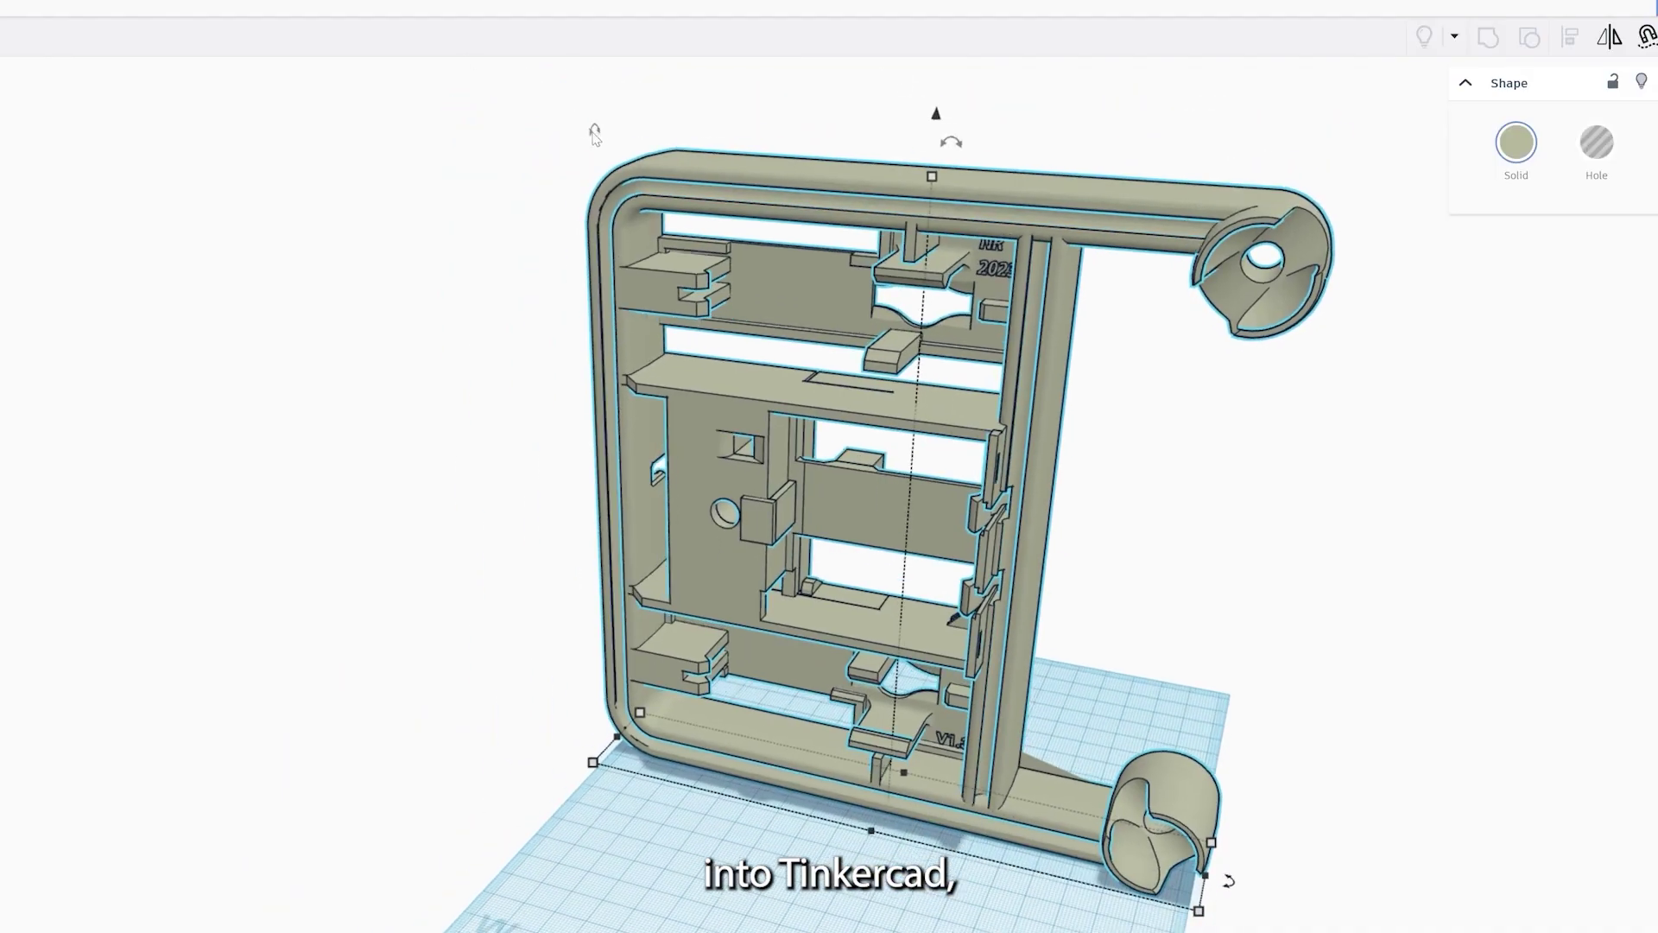
Select the tray body with the cylinder holder and group them (Ctrl+G) into one flat frame.
{"action": "left_click", "coordinate": [593, 135]}
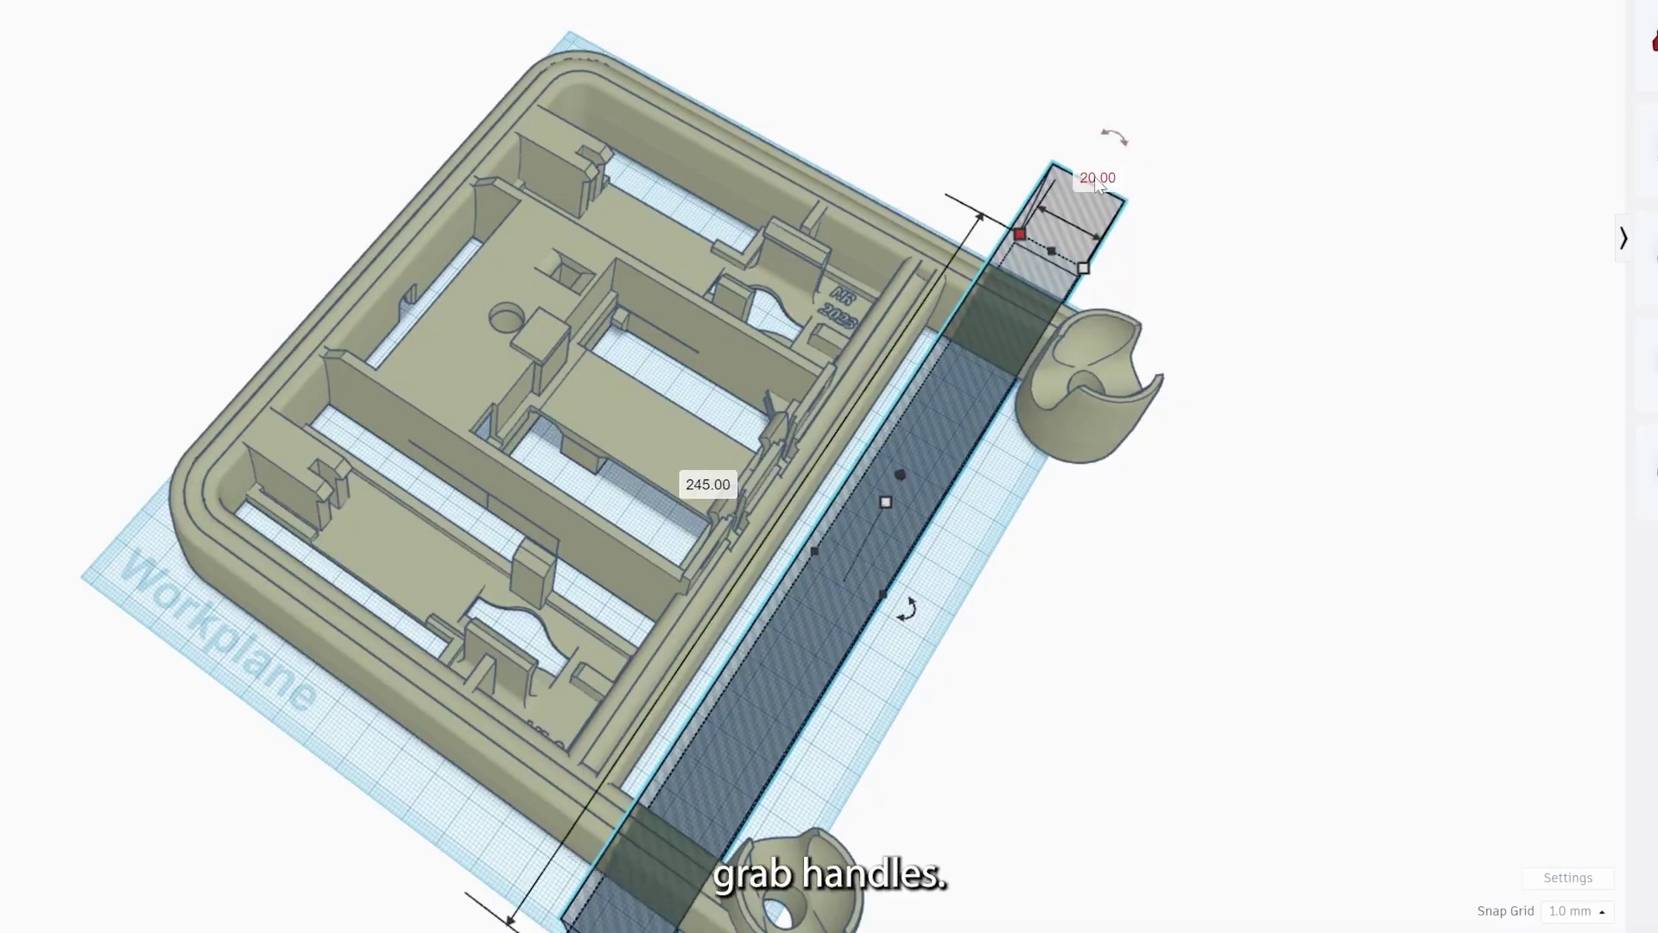
{"action": "type", "text": "20"}
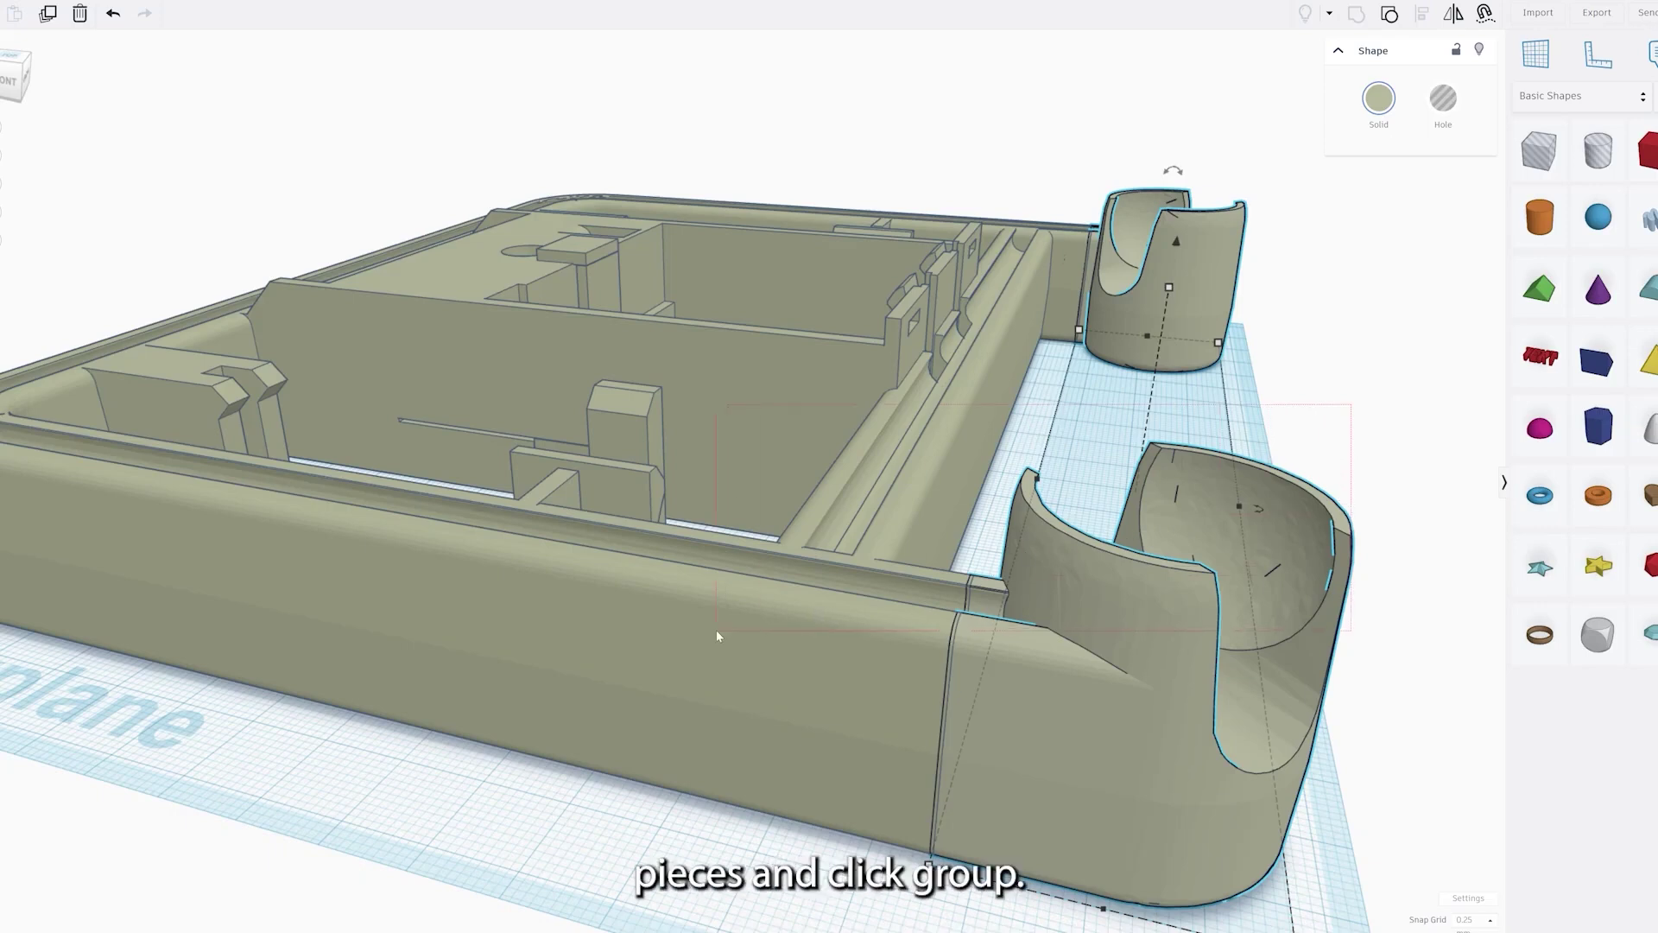
{"action": "left_click", "coordinate": [717, 634], "text": "shift"}
{"action": "key", "text": "ctrl+g"}
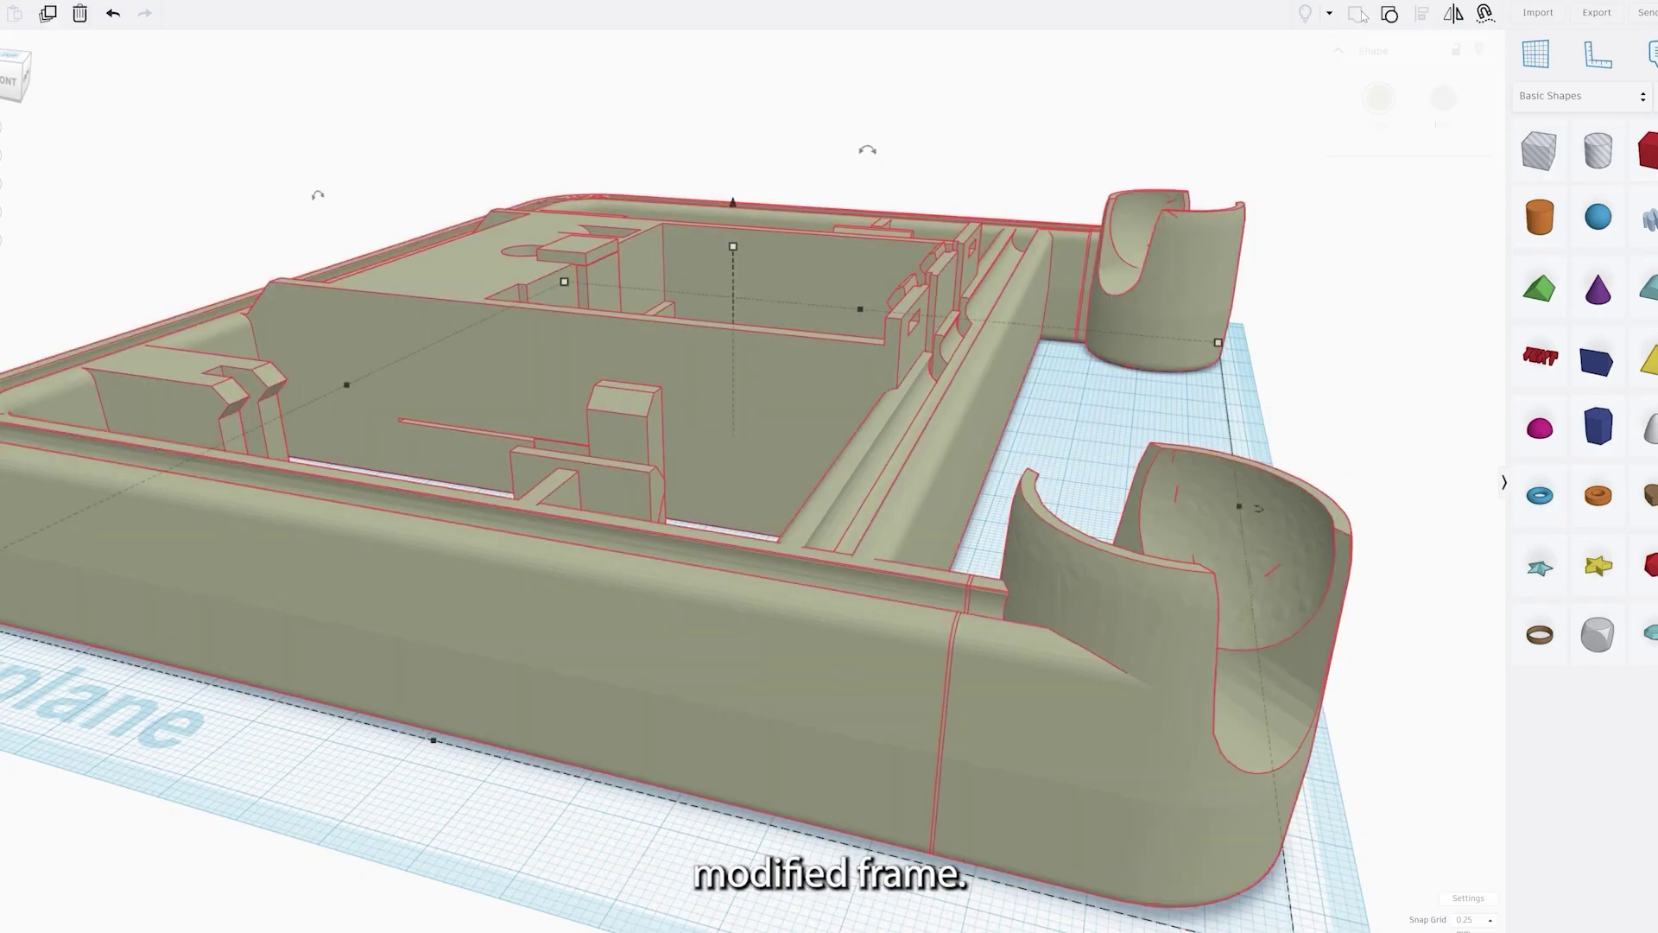